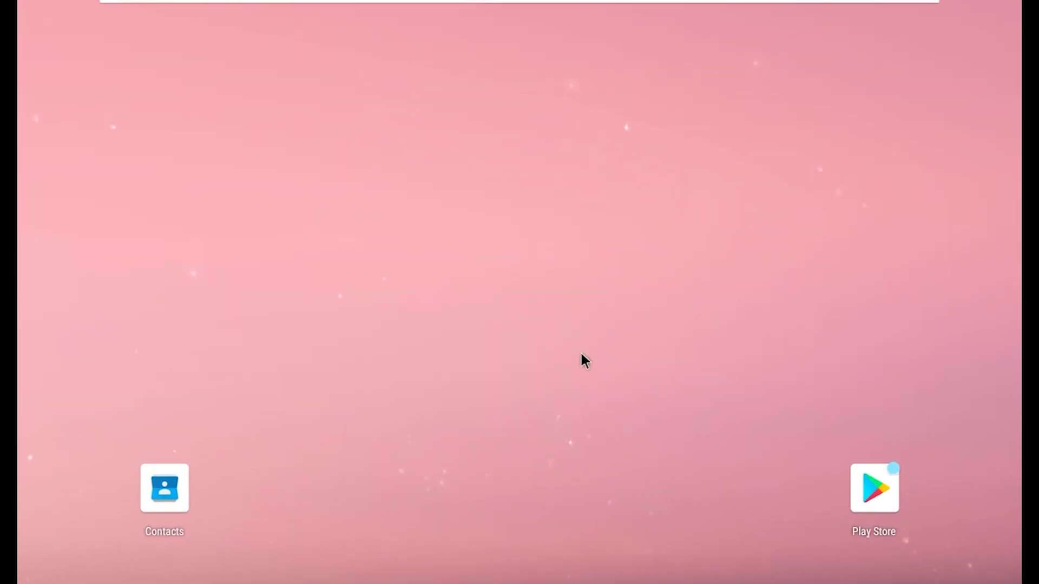
- Open the Settings app from the app drawer
drag(609, 123, 640, 16)
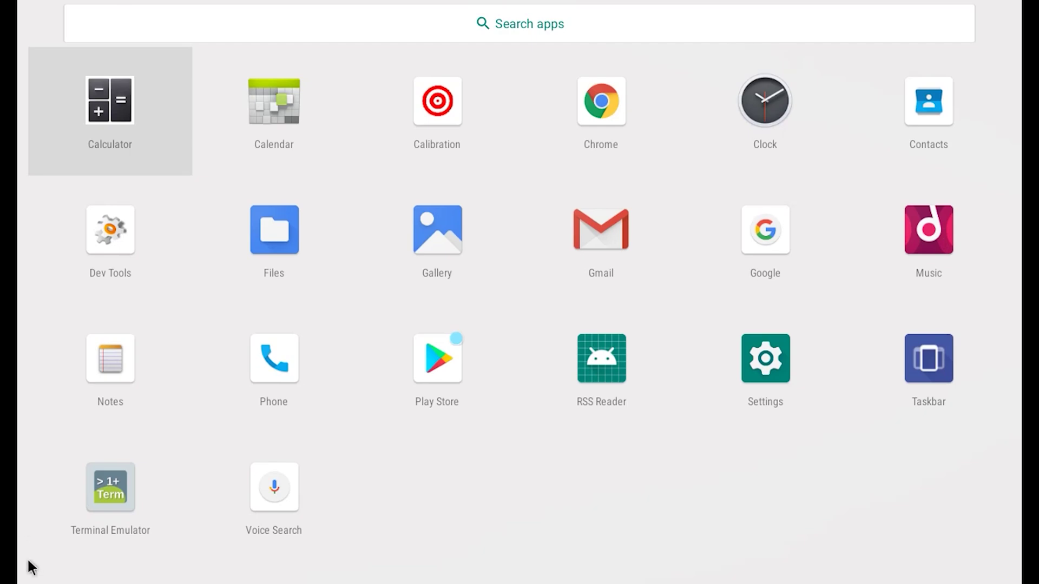
click(765, 355)
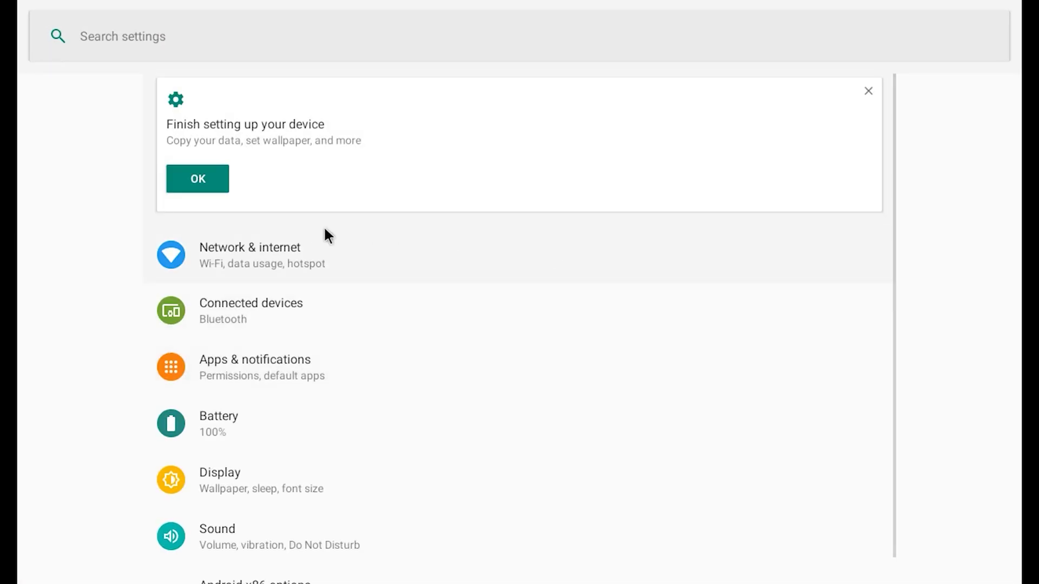
scroll(248, 416, down, 5)
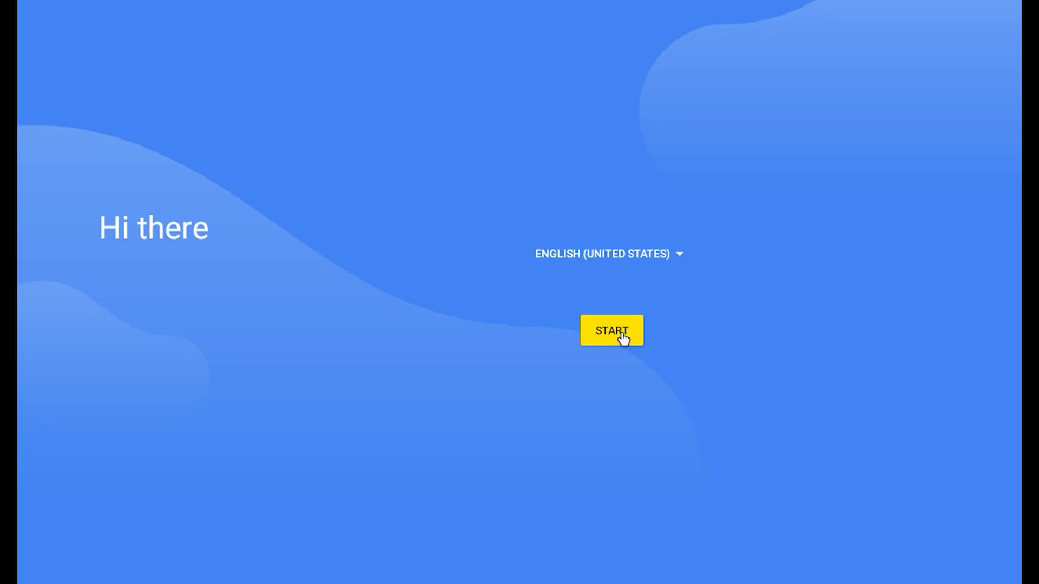
- Start the initial device setup and skip connecting to Wi-Fi
click(619, 336)
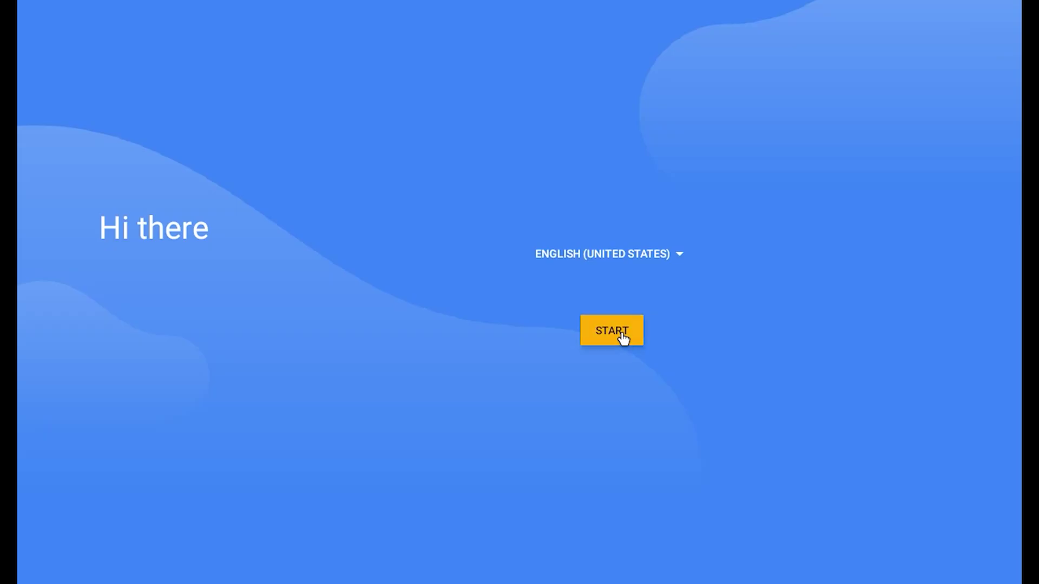
click(622, 328)
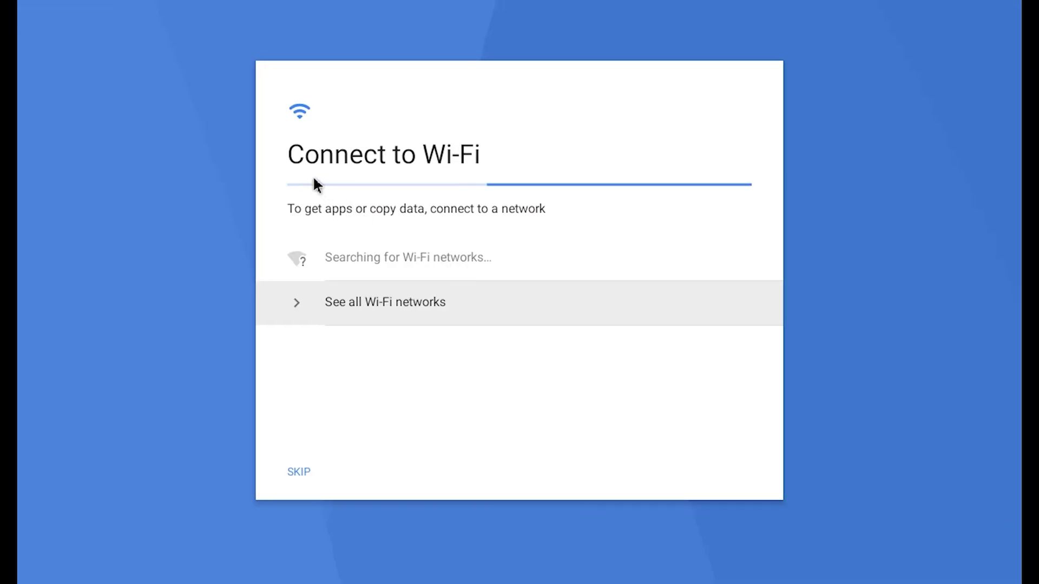
click(298, 472)
click(682, 372)
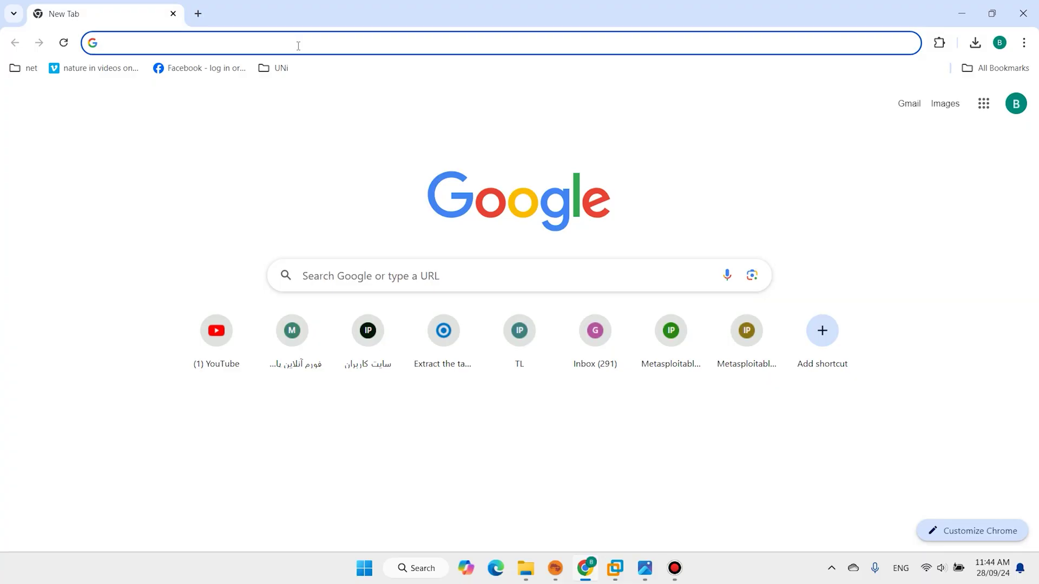
- Search android-x86 and download the 64-bit 9.0-r2 ISO via android-x86.org's FossHub mirror
text(android-x86)
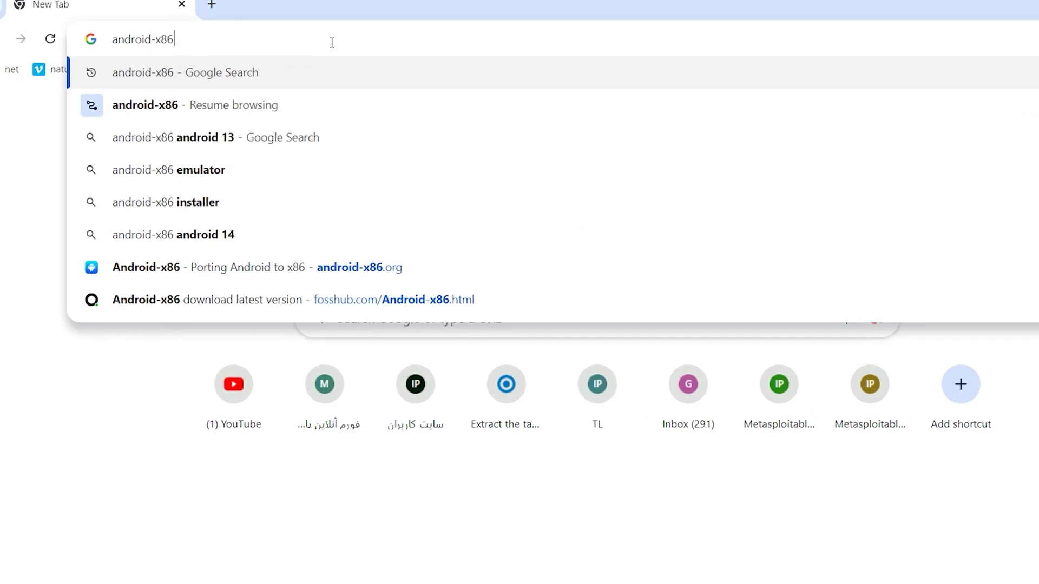
key(Return)
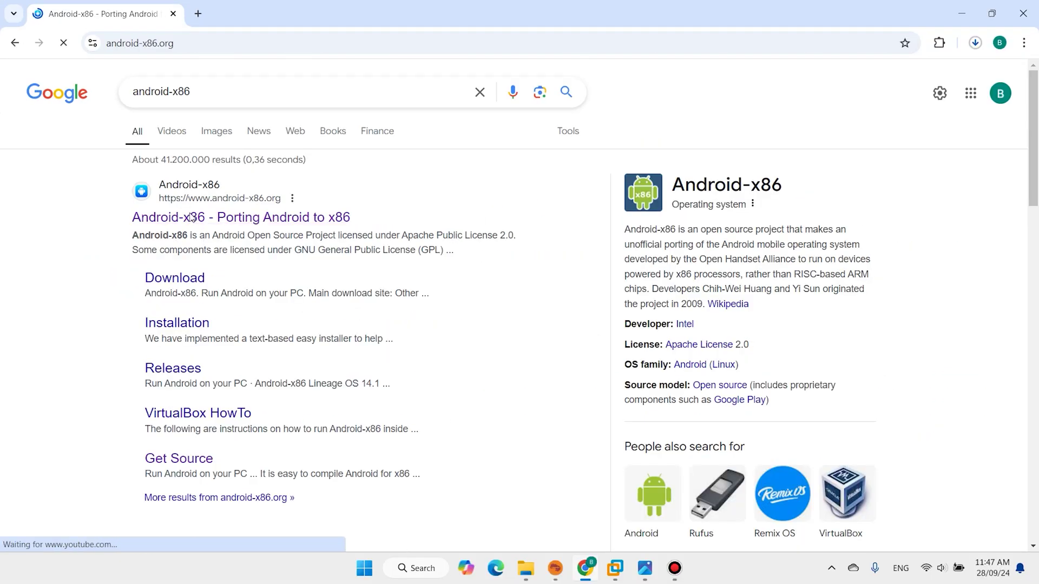
scroll(510, 248, down, 3)
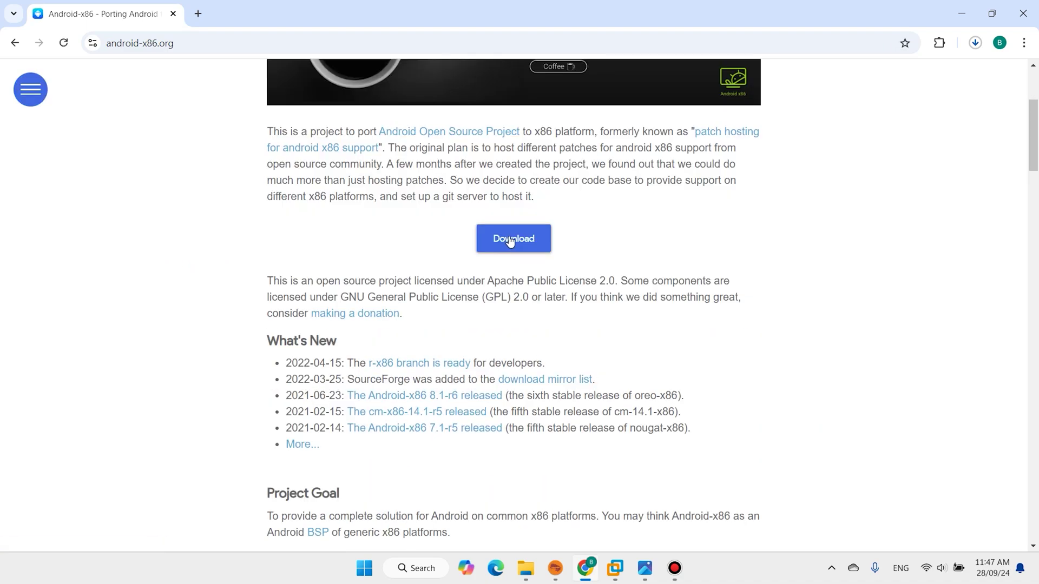
click(510, 248)
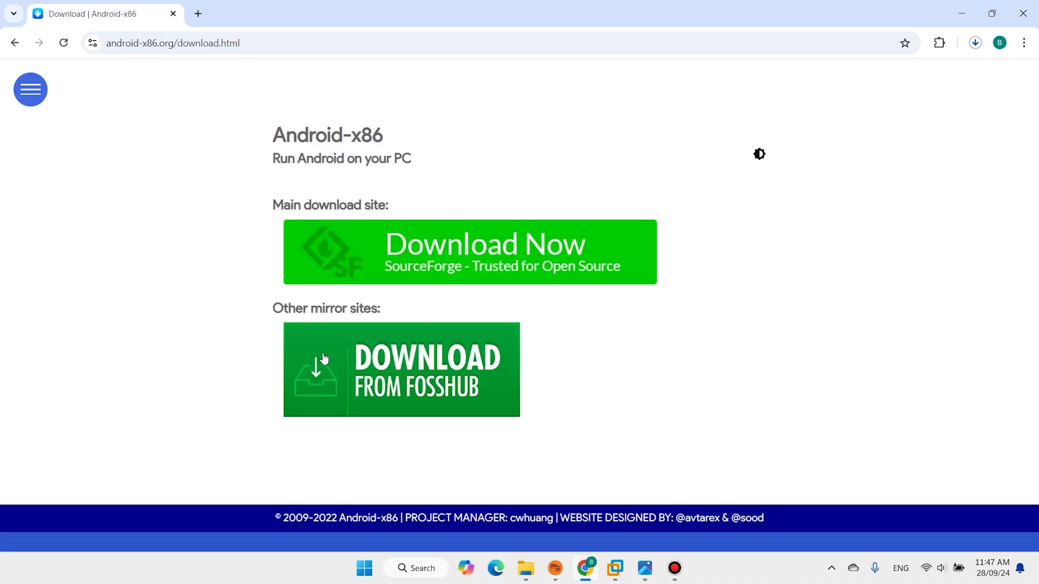
click(319, 373)
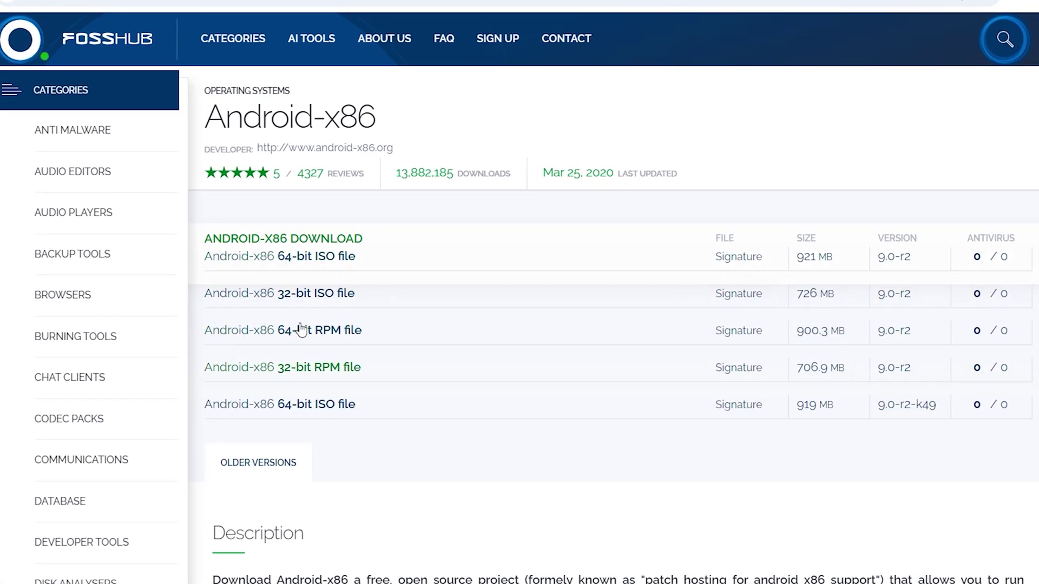
click(301, 244)
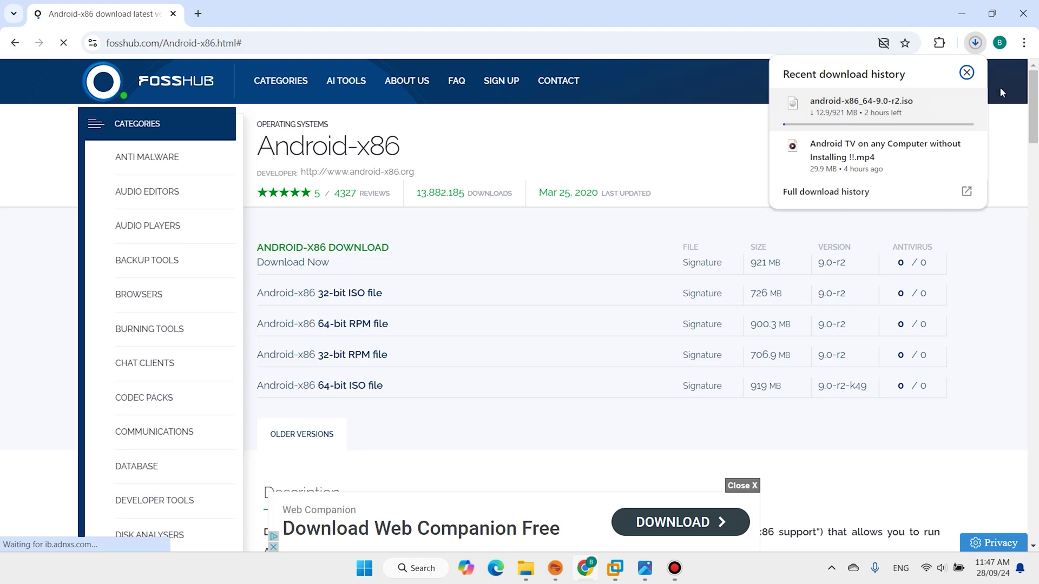
- Load rufus.ie in a new tab and download rufus-4.5.exe from its Download section
click(198, 14)
click(177, 39)
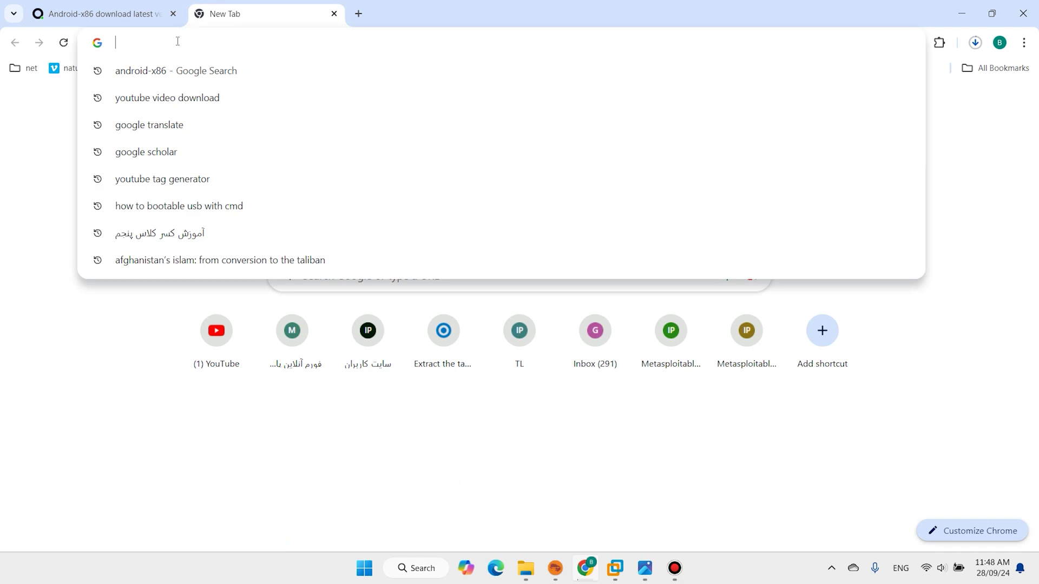
text(rufus.ie)
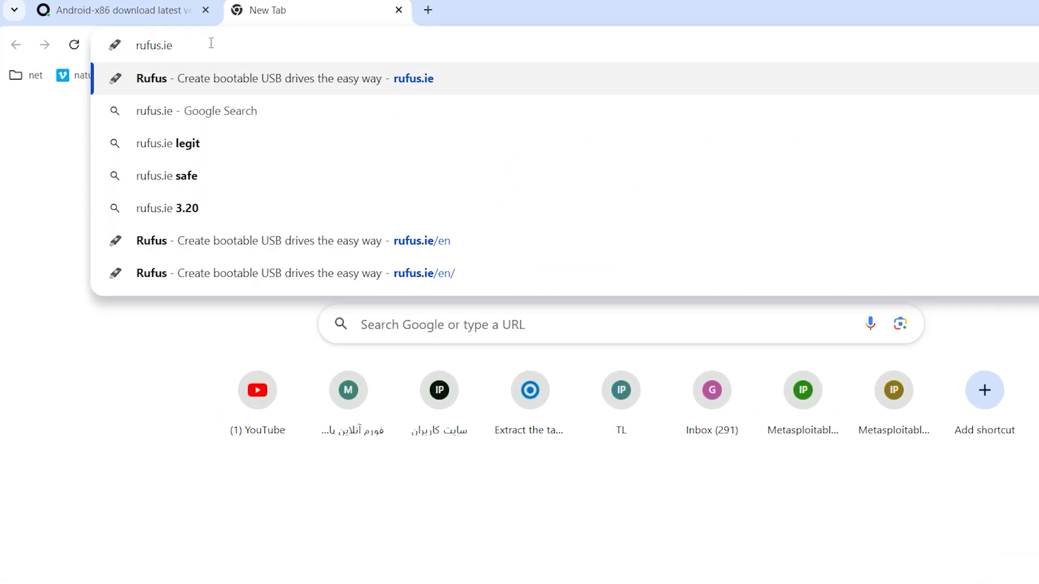
key(Return)
scroll(386, 109, down, 3)
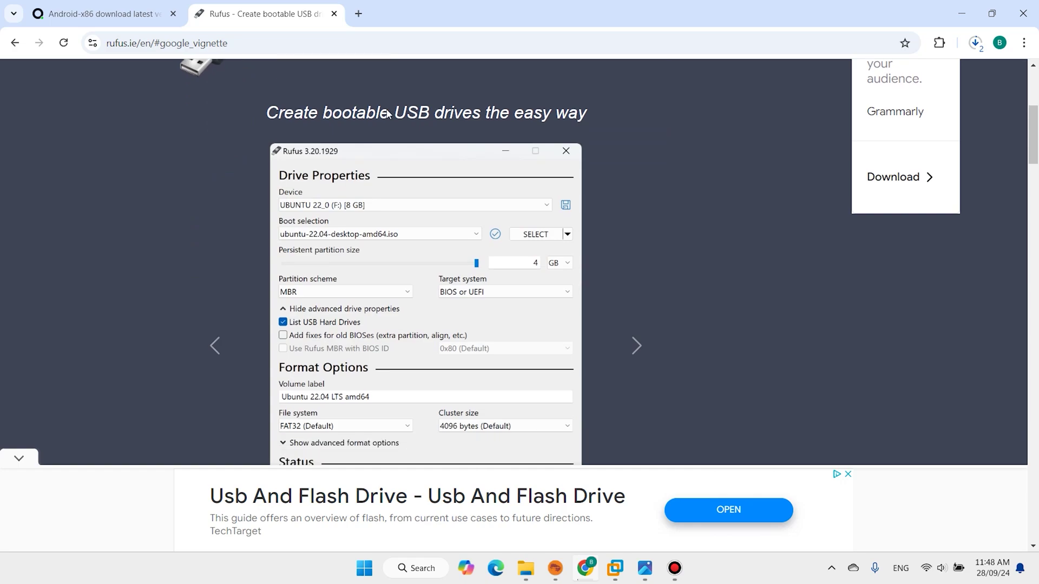
scroll(386, 112, down, 10)
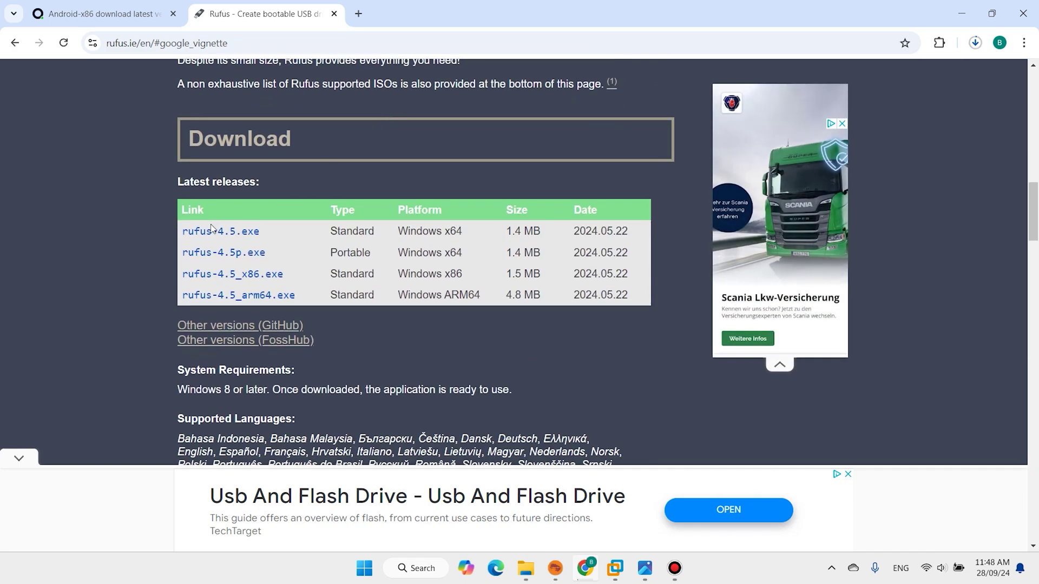
click(214, 231)
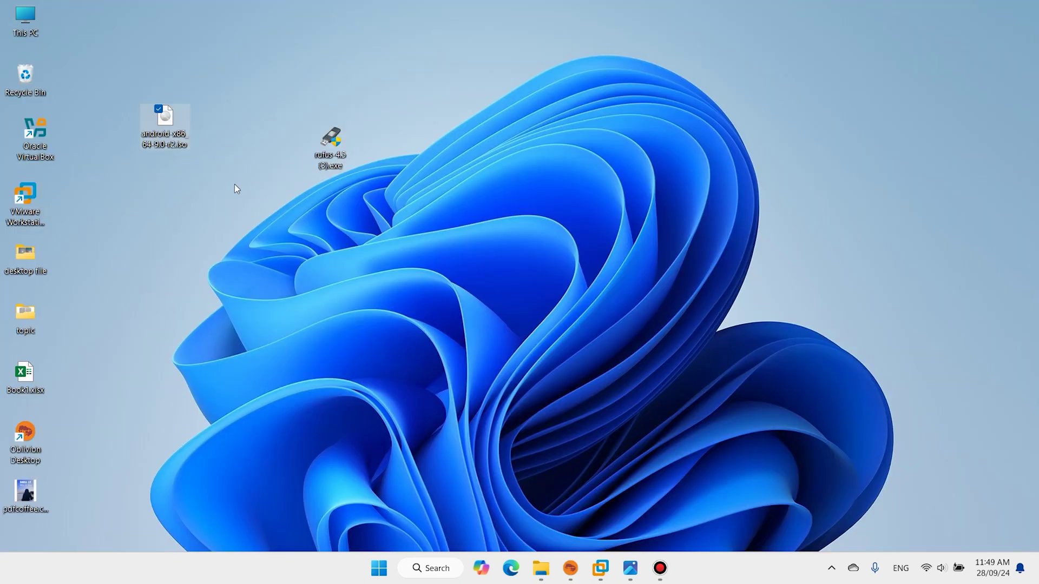
- Load android-x86_64-9.0-r2.iso from the Desktop into Rufus for the 32 GB Ventoy drive
drag(235, 184, 132, 86)
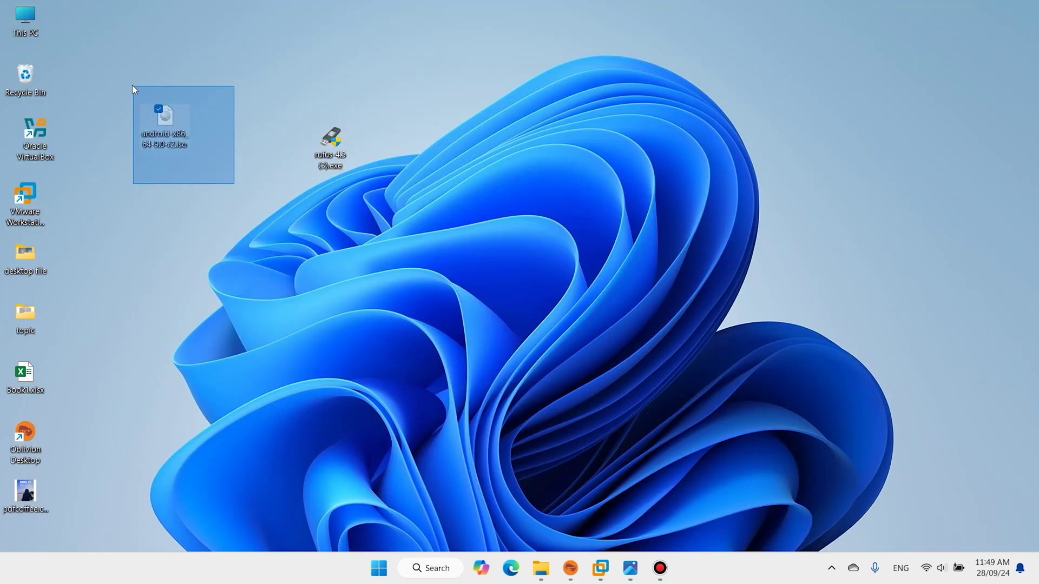
drag(340, 140, 293, 112)
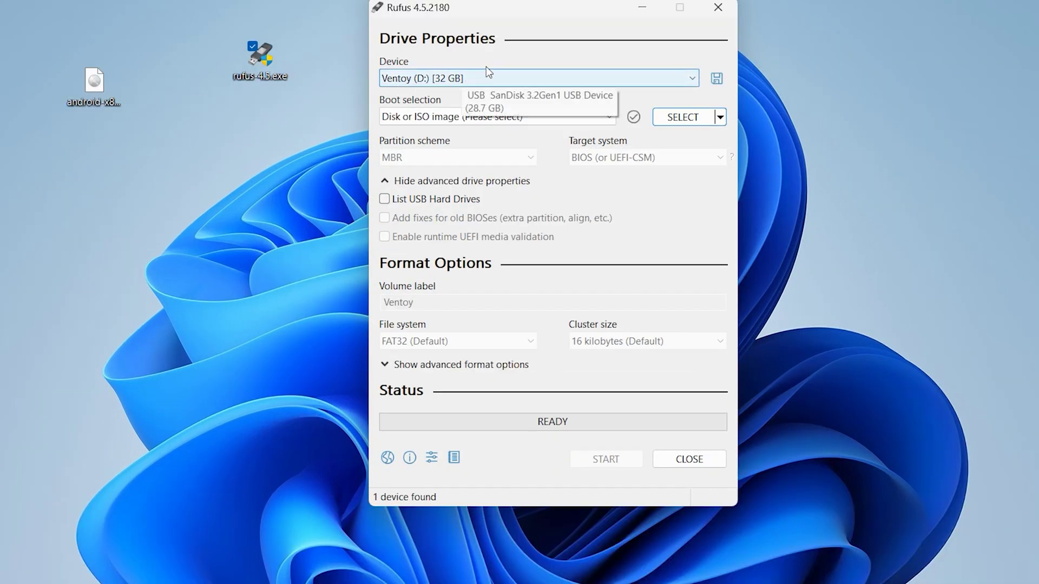
click(675, 119)
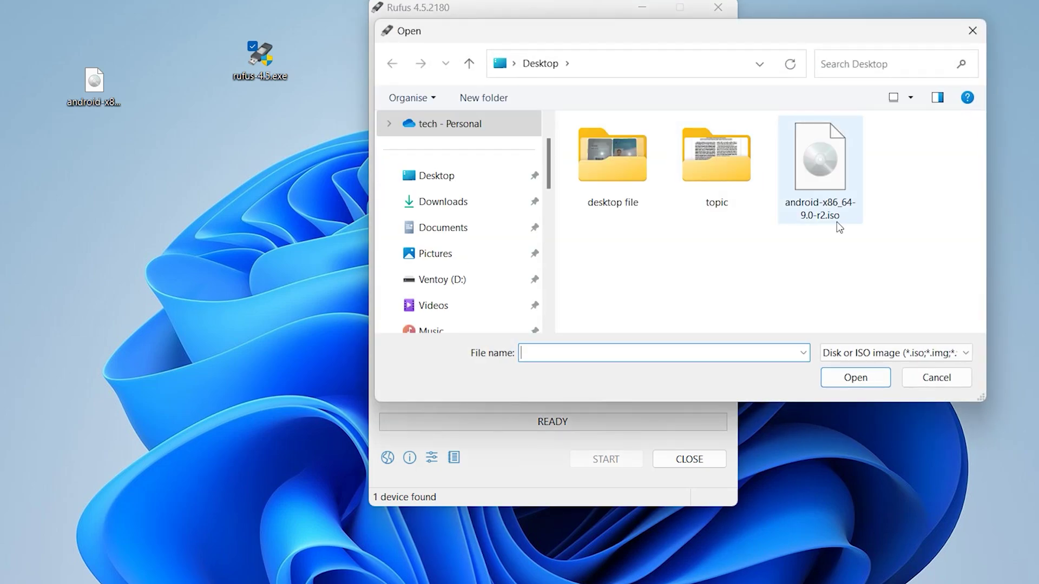
click(820, 172)
click(846, 378)
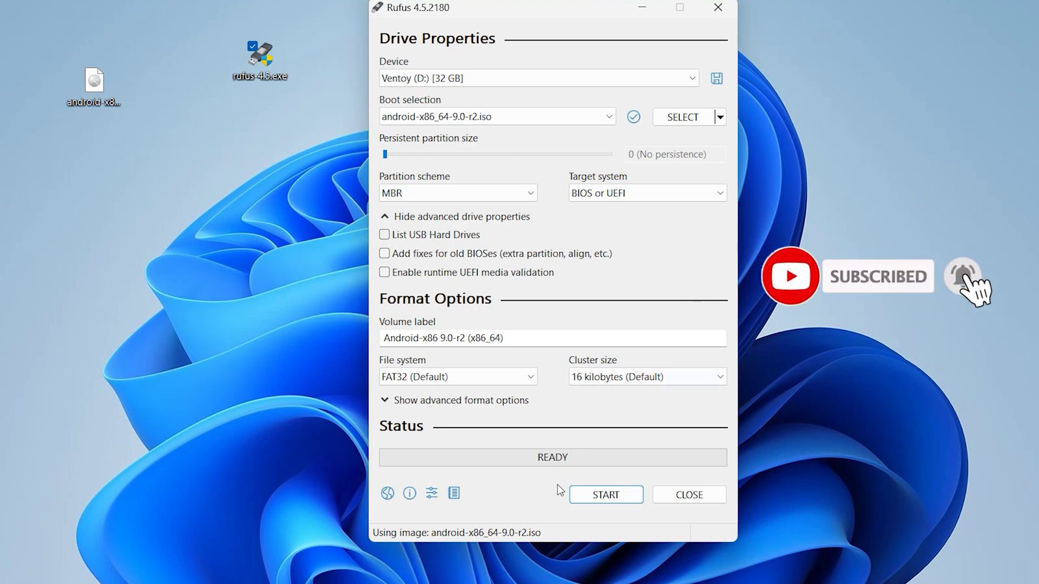
- Write the ISO to the USB in ISO image mode, accepting all warnings, then close Rufus
click(601, 501)
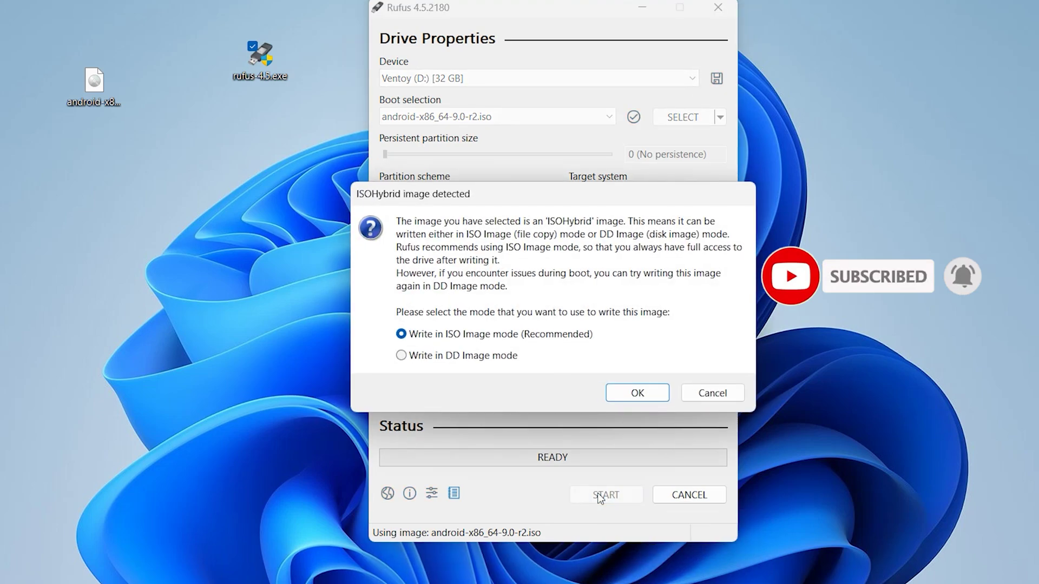
click(636, 389)
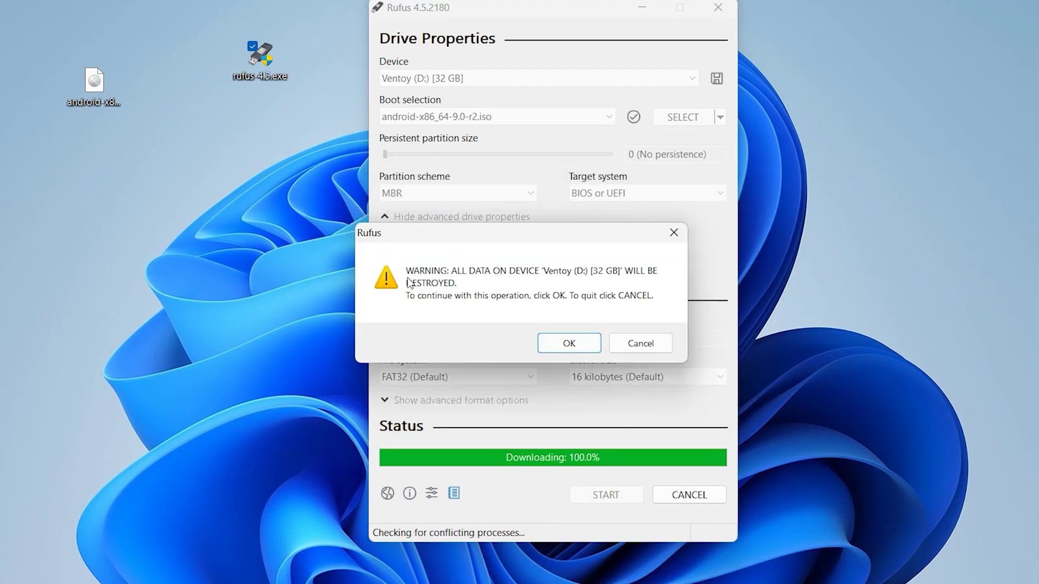
click(570, 344)
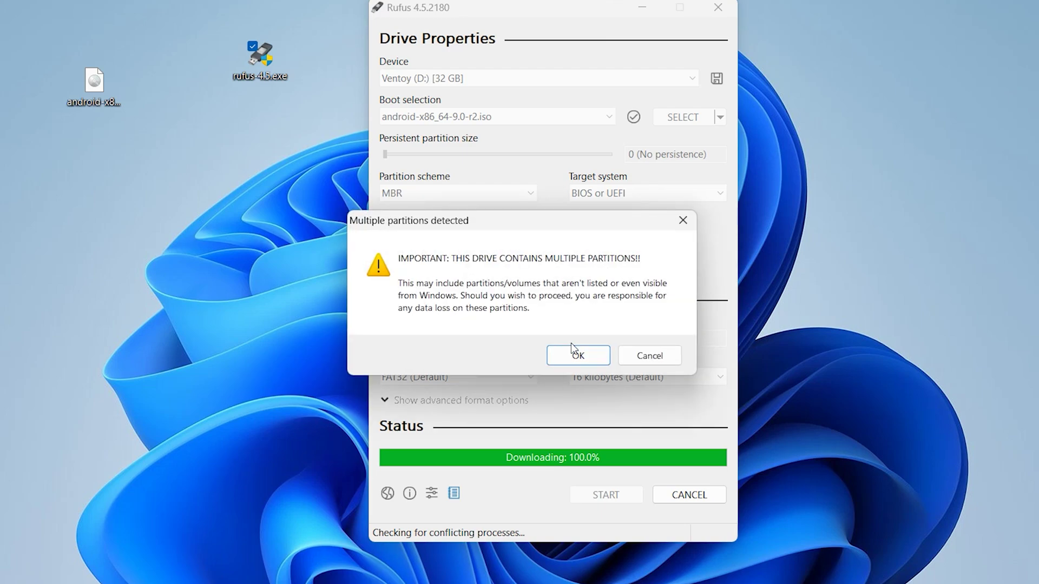
click(577, 357)
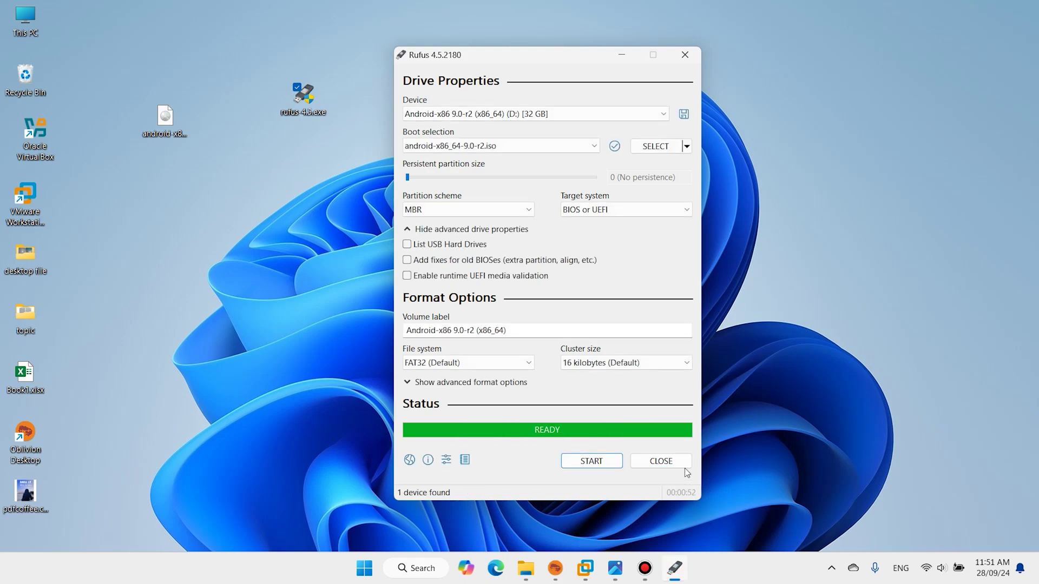
click(683, 467)
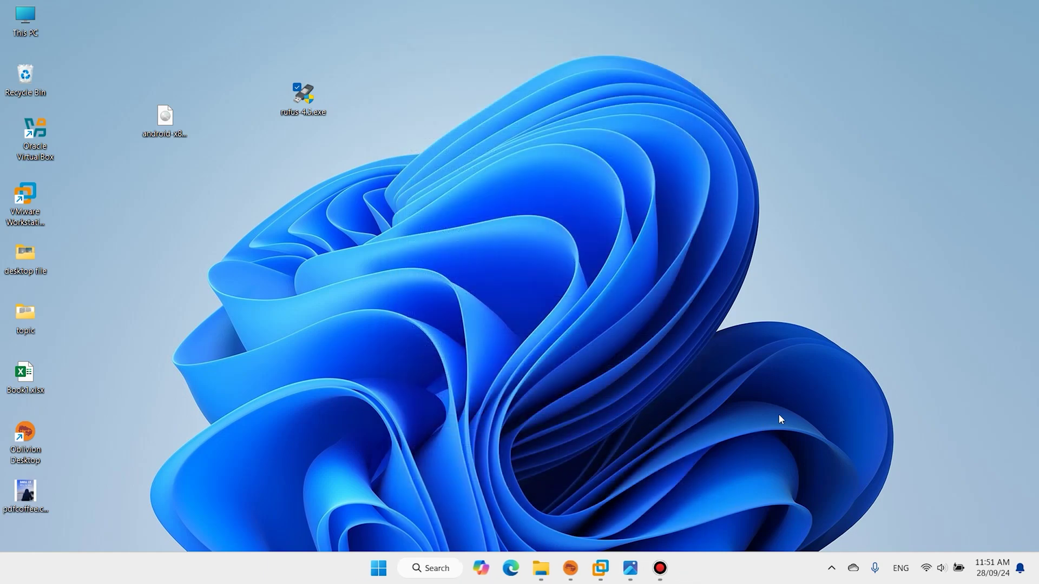
- Restart the PC and boot the Android-x86 9.0-r2 Installation entry from GRUB
click(379, 568)
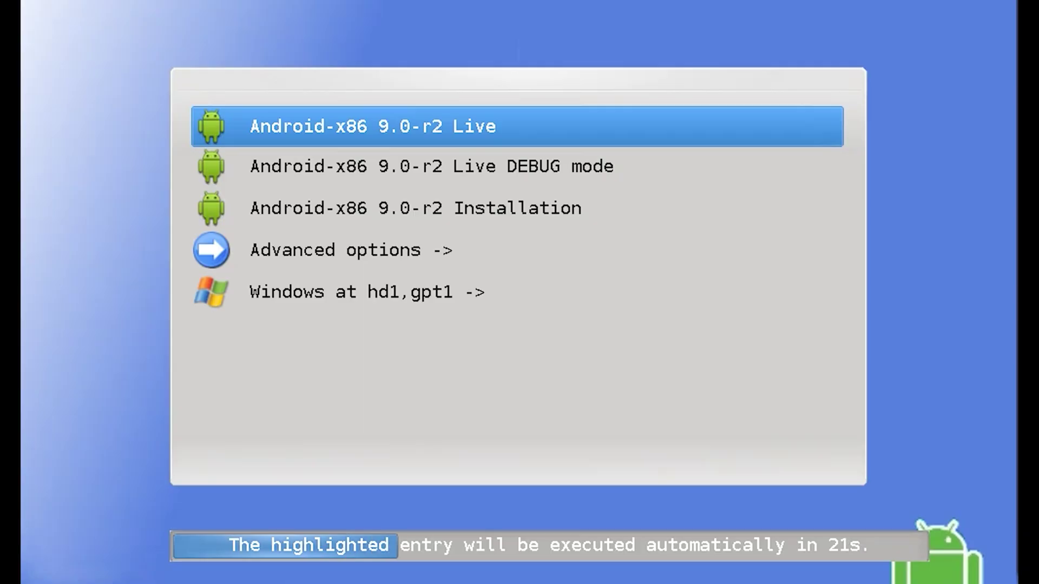
key(Down)
key(Down)
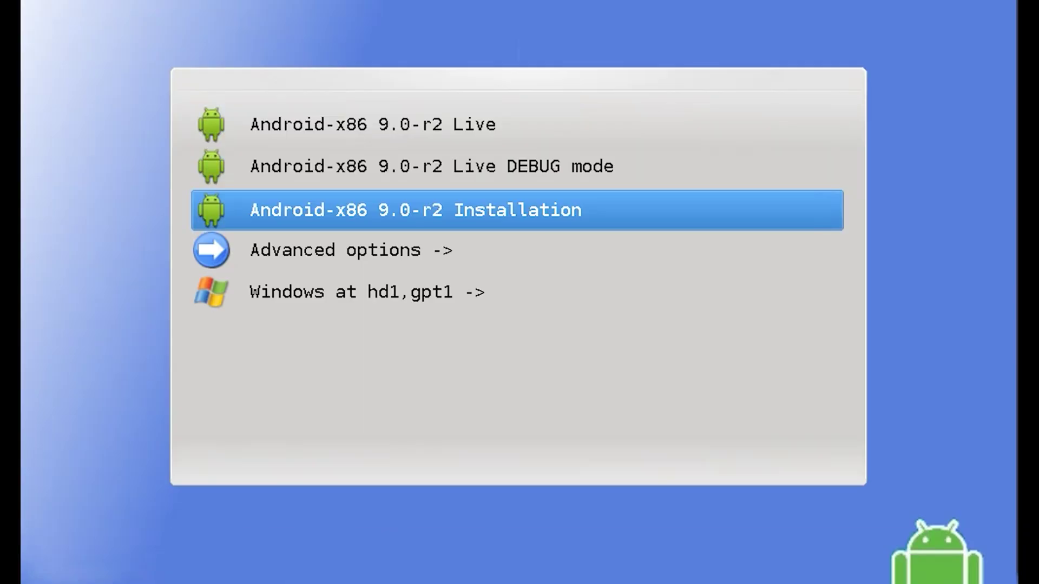
key(Return)
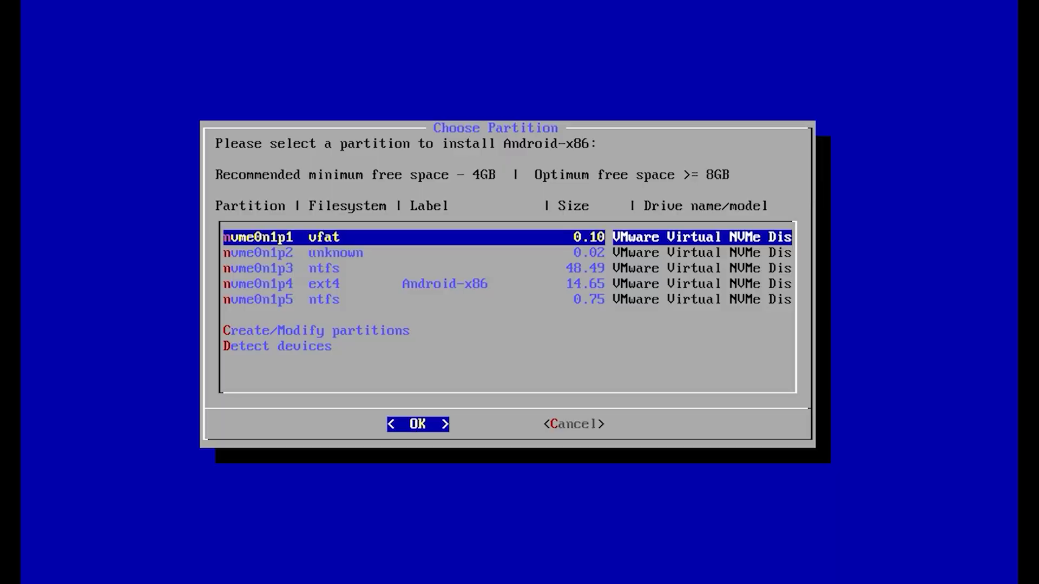
- Choose nvme0n1p4 as the install target and format it as ext4
key(Down)
key(Down)
key(Down)
key(Down)
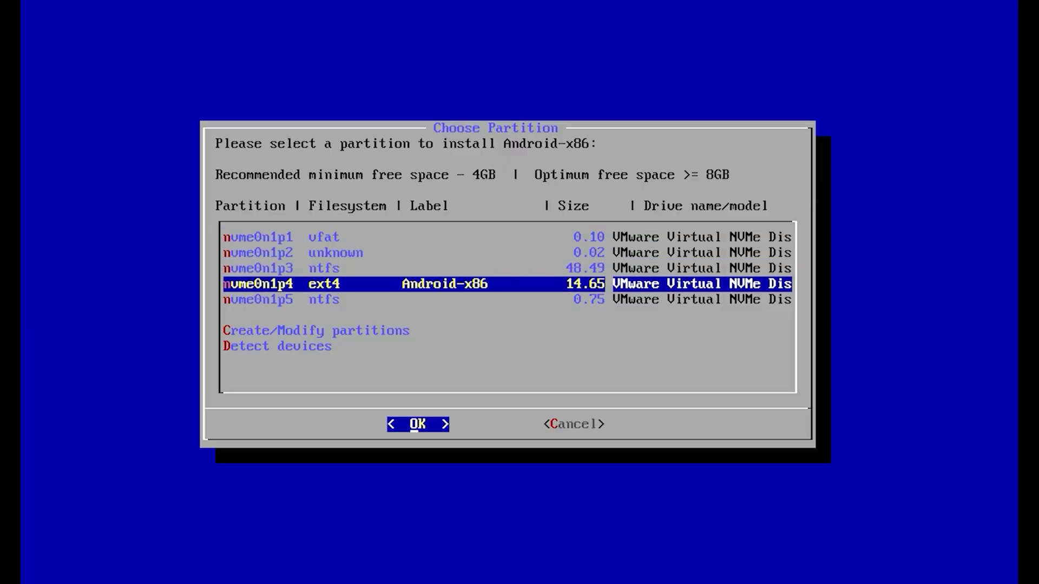
key(Up)
key(Return)
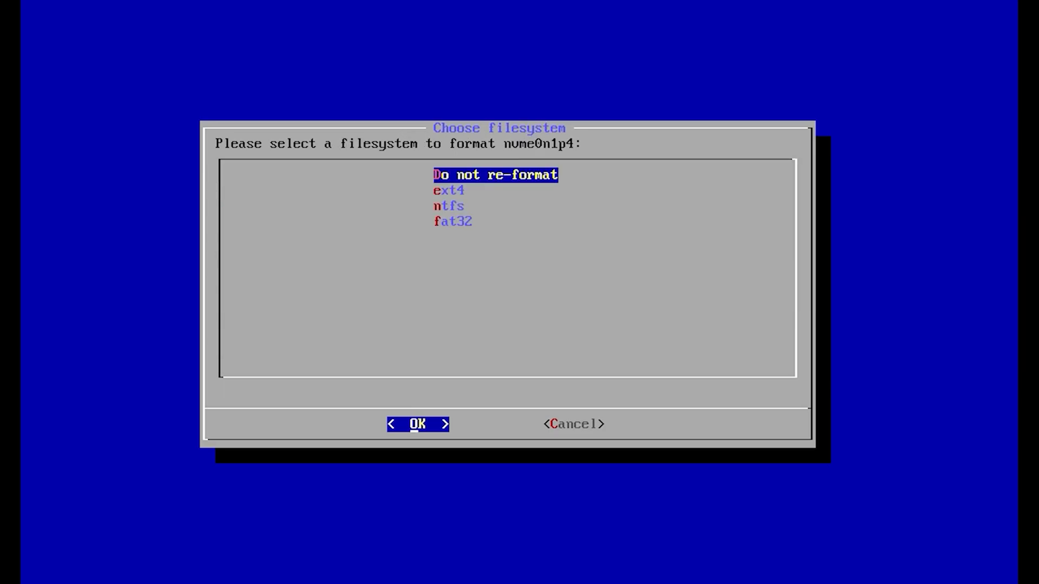
key(Down)
key(Return)
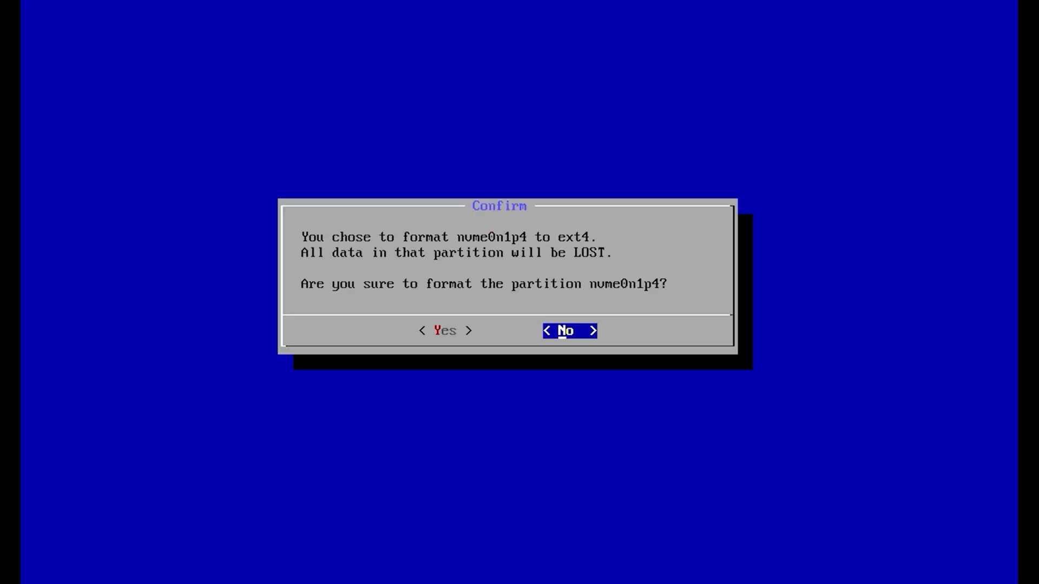
key(Left)
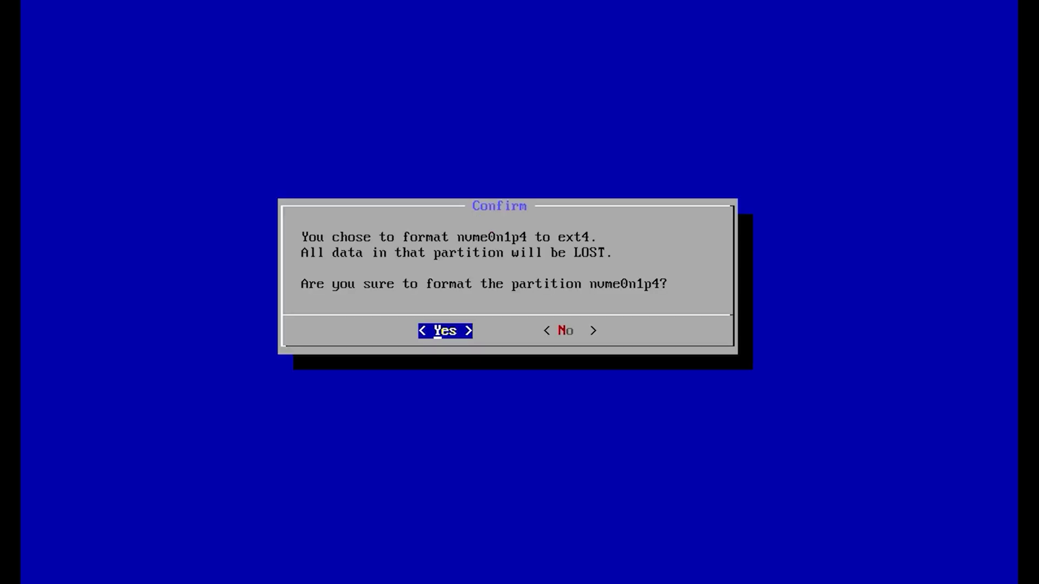
key(Return)
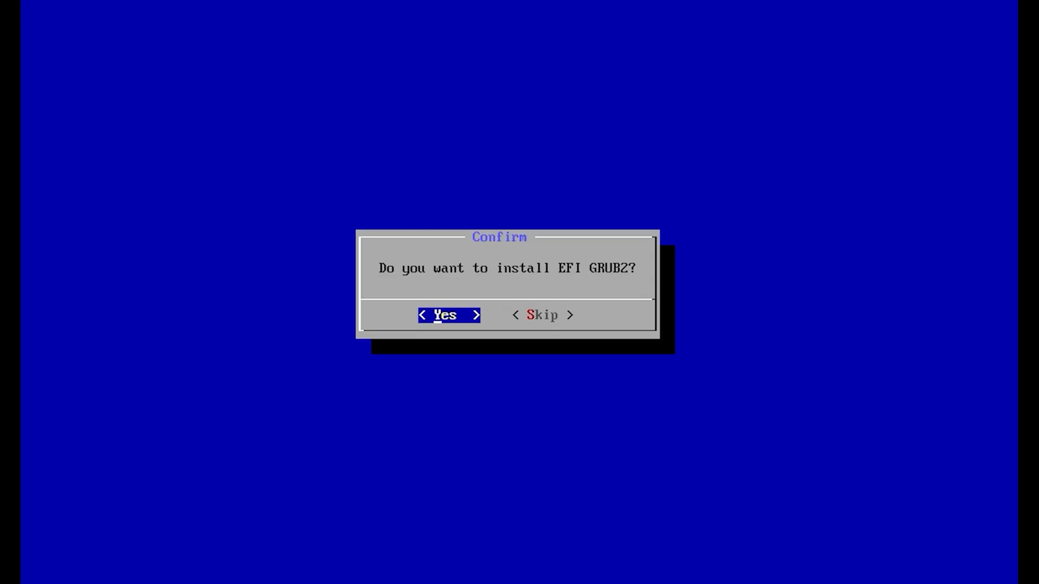
- Install EFI GRUB2, answer the old boot-entry question, and make /system read-write
key(Return)
key(Return)
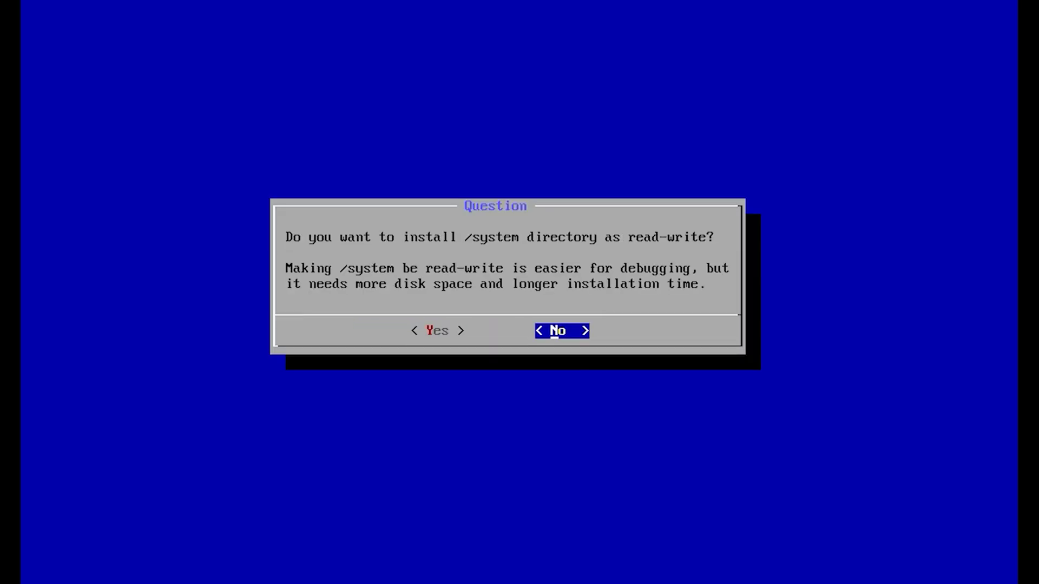
key(Left)
key(Return)
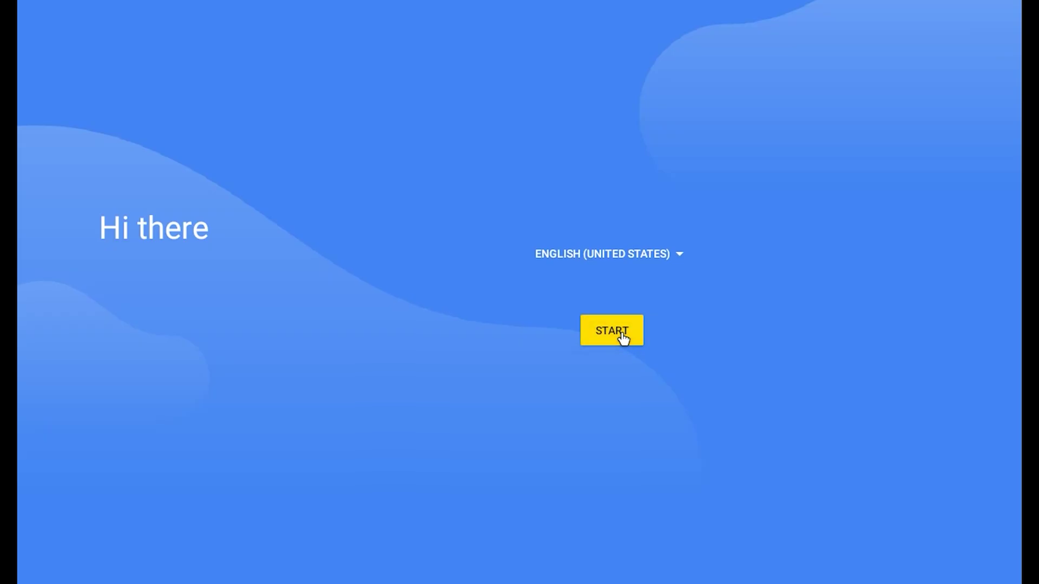
- Start the setup wizard, skip Wi-Fi, and accept the shown date and time
click(622, 338)
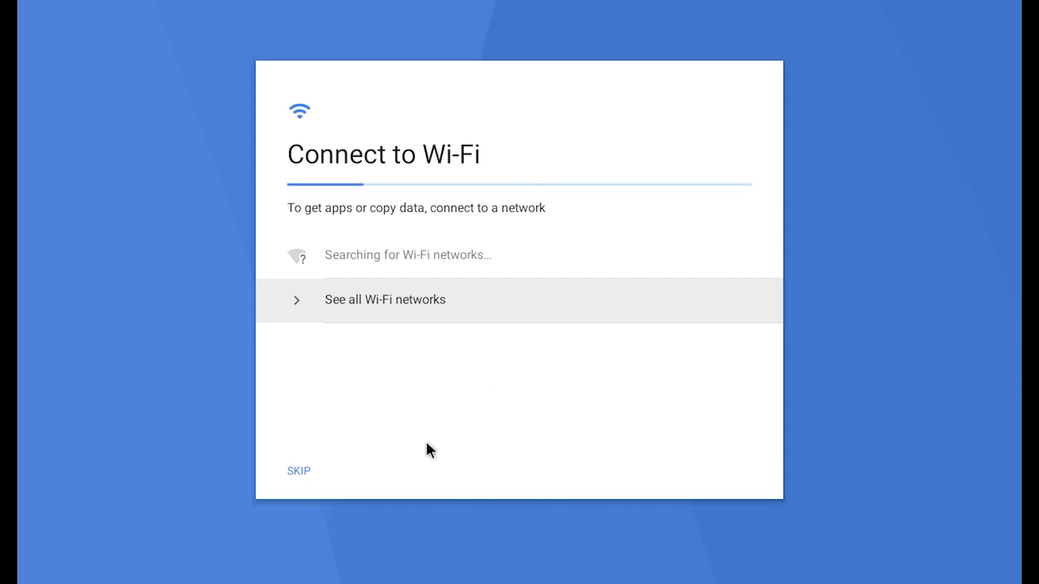
click(297, 471)
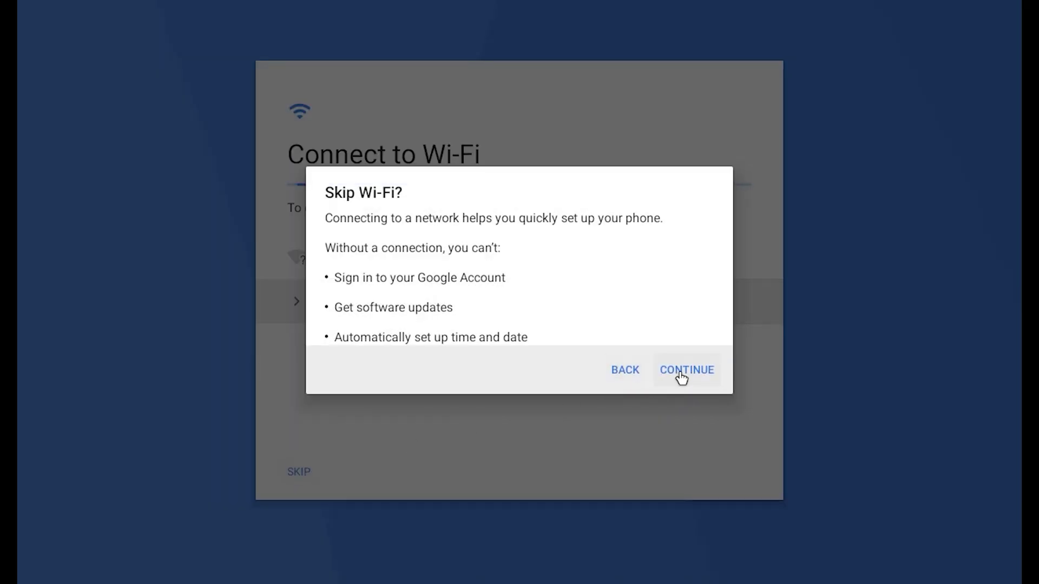
click(681, 373)
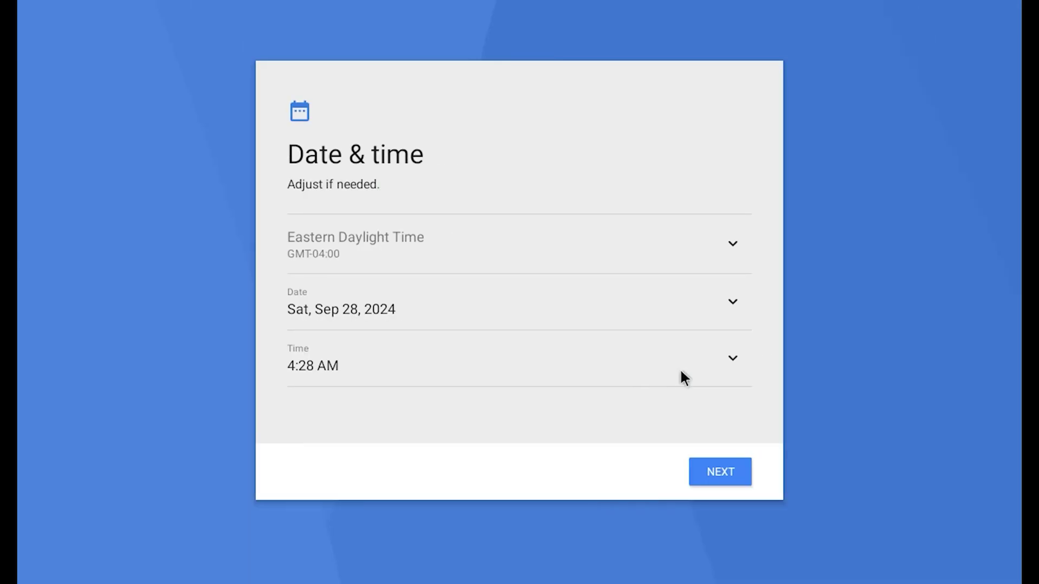
click(720, 474)
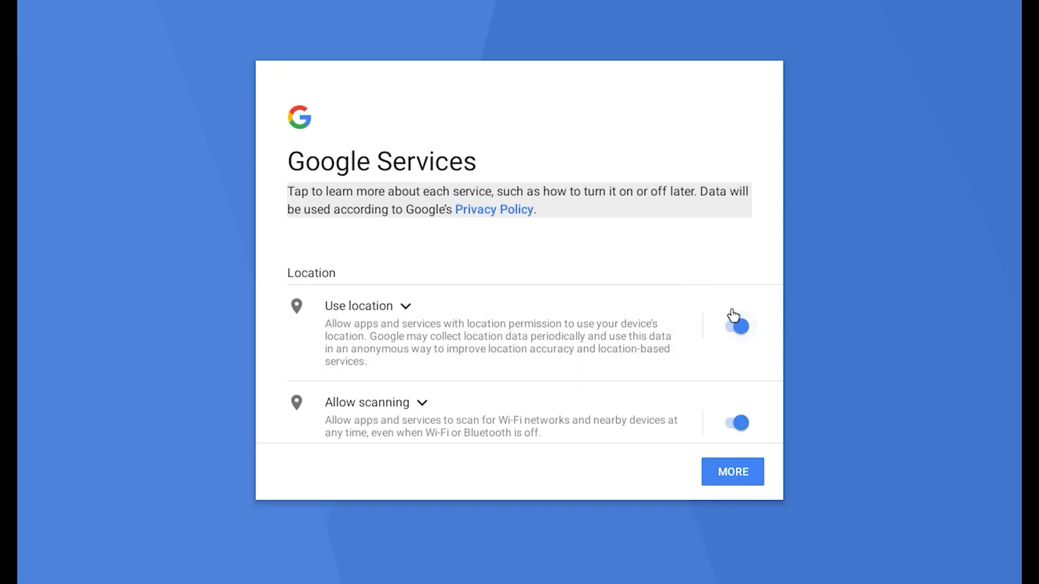
- Accept Google Services with location use and Wi-Fi/Bluetooth scanning turned on
click(734, 323)
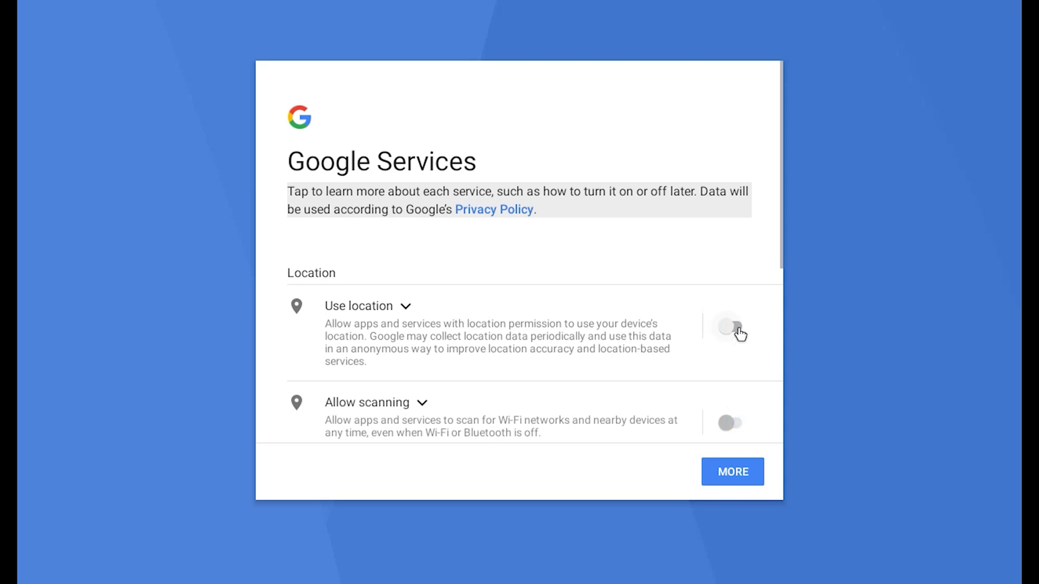
click(739, 334)
click(737, 426)
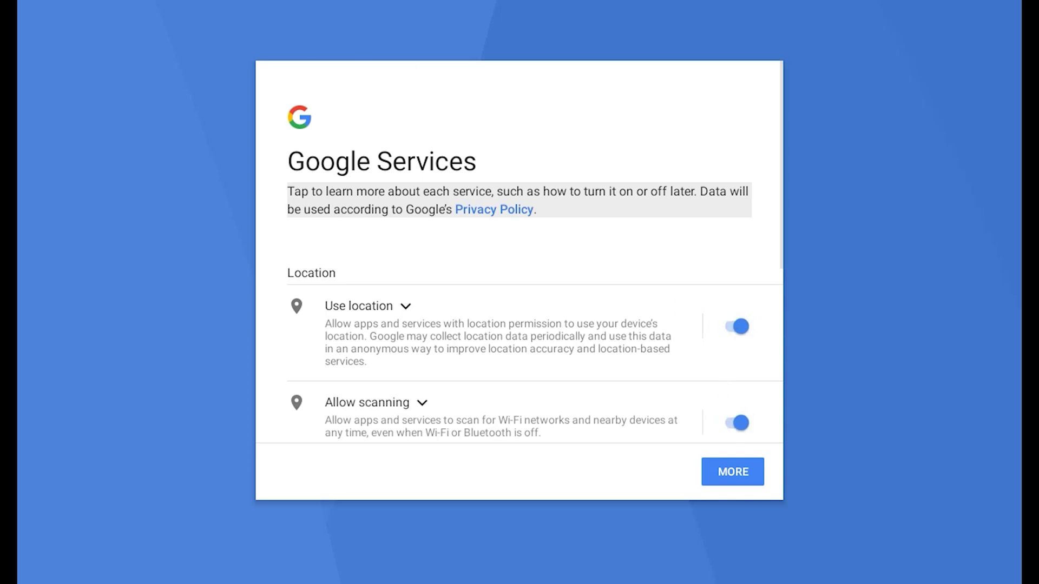
click(742, 477)
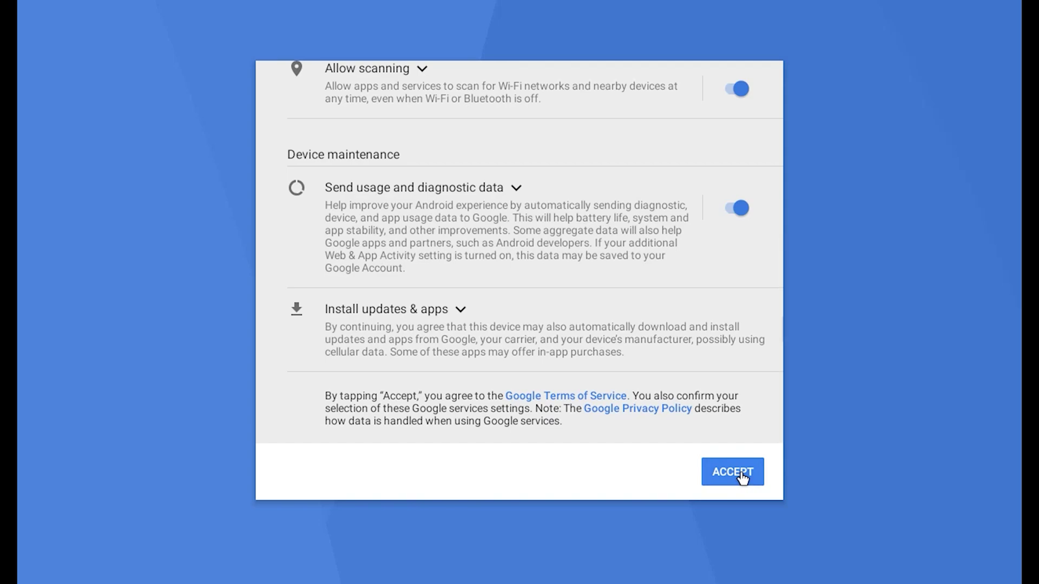
click(742, 477)
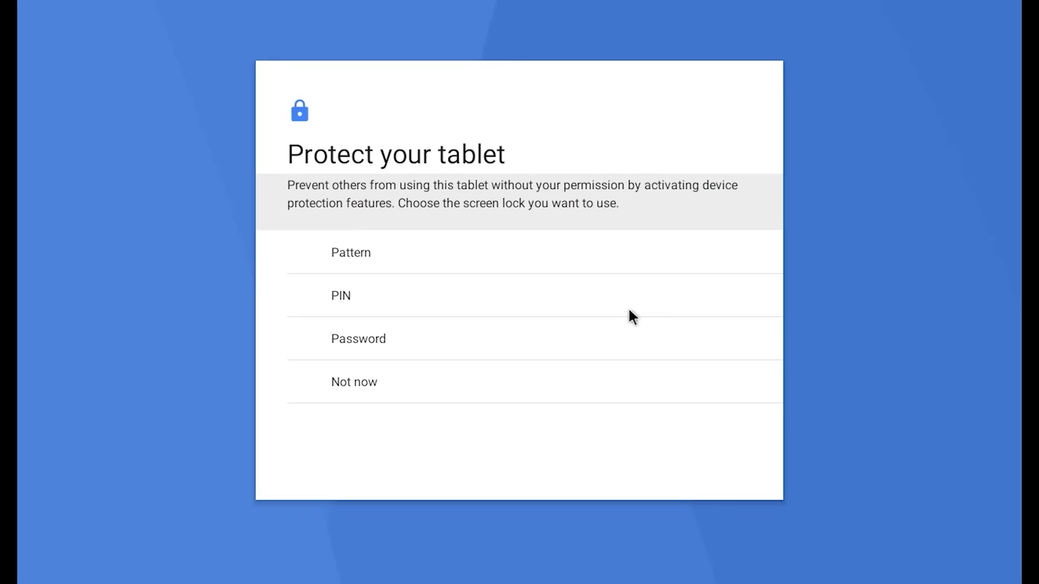
- Choose Password as the screen lock, then enter and confirm the password
click(371, 338)
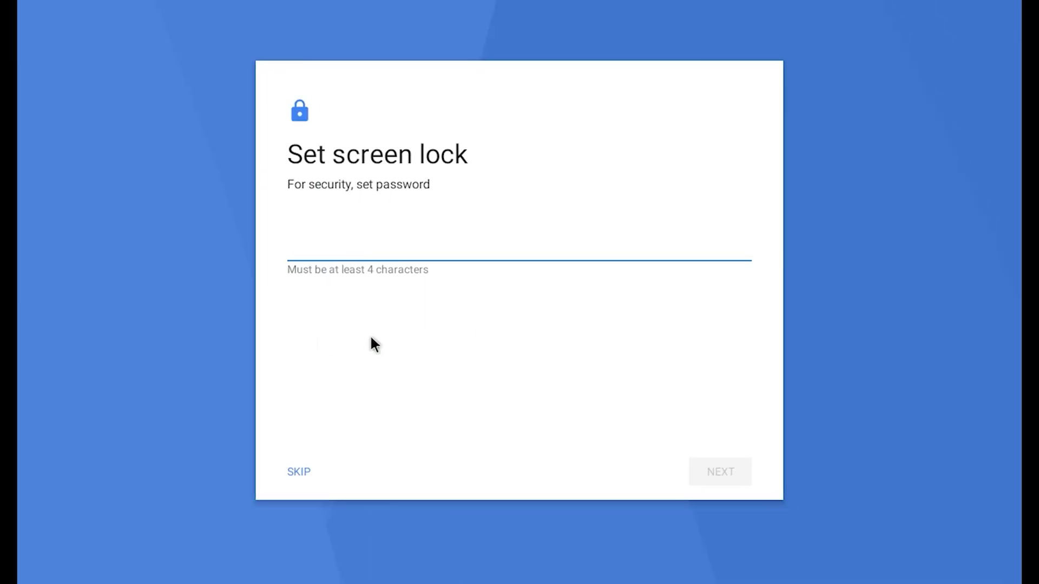
text(admin)
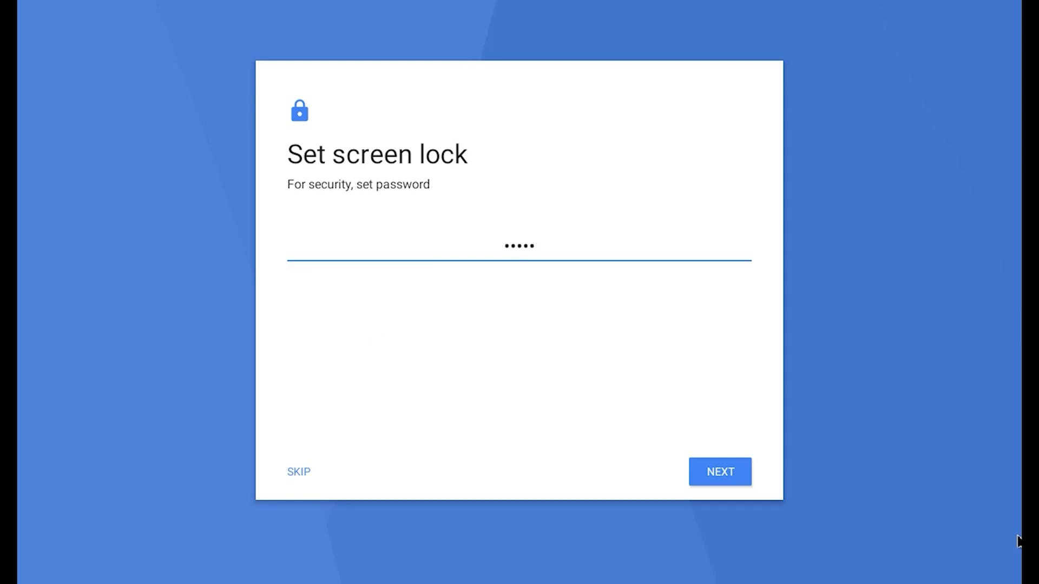
click(698, 473)
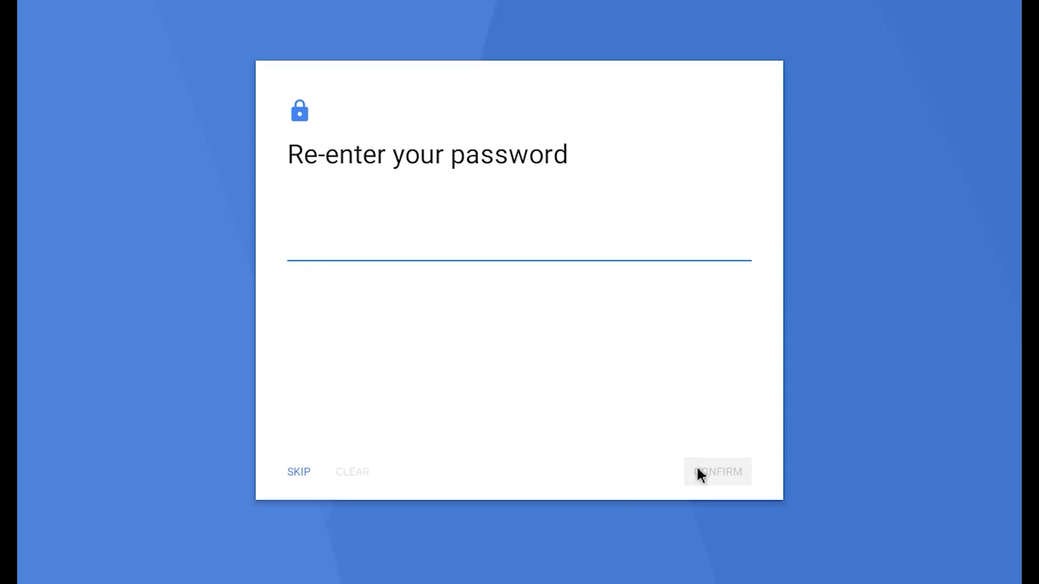
text(admin)
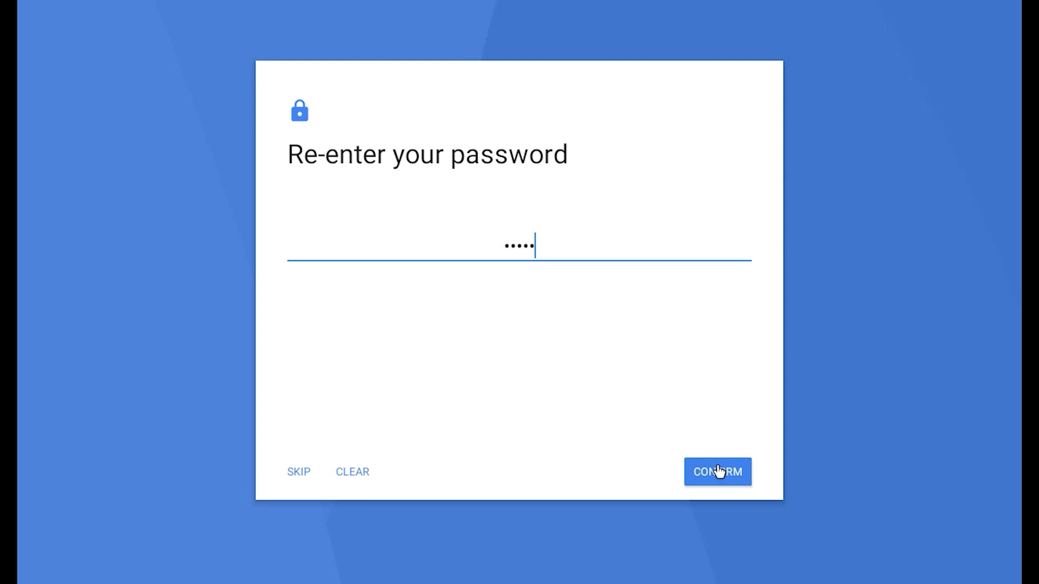
click(718, 474)
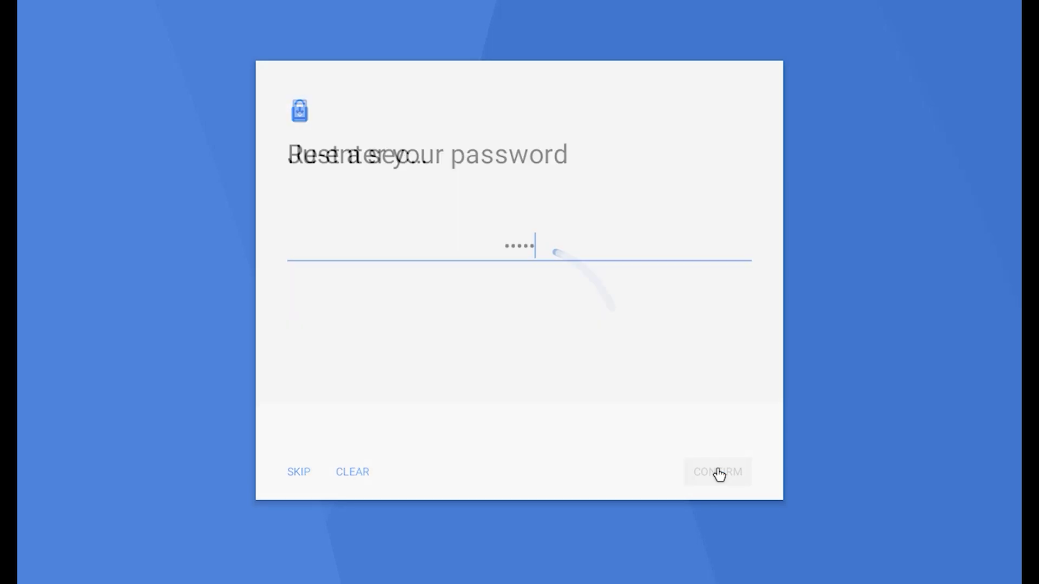